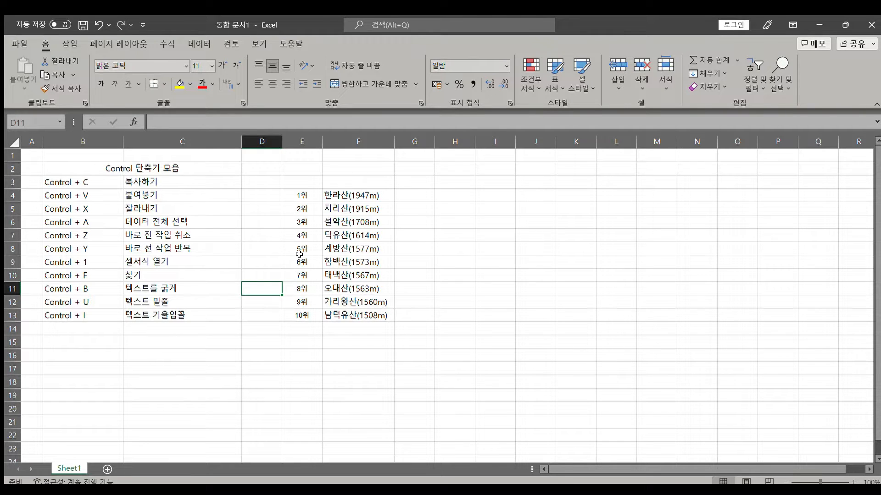
{"action": "left_click", "coordinate": [312, 198]}
{"action": "left_click_drag", "start_coordinate": [311, 198], "coordinate": [360, 313]}
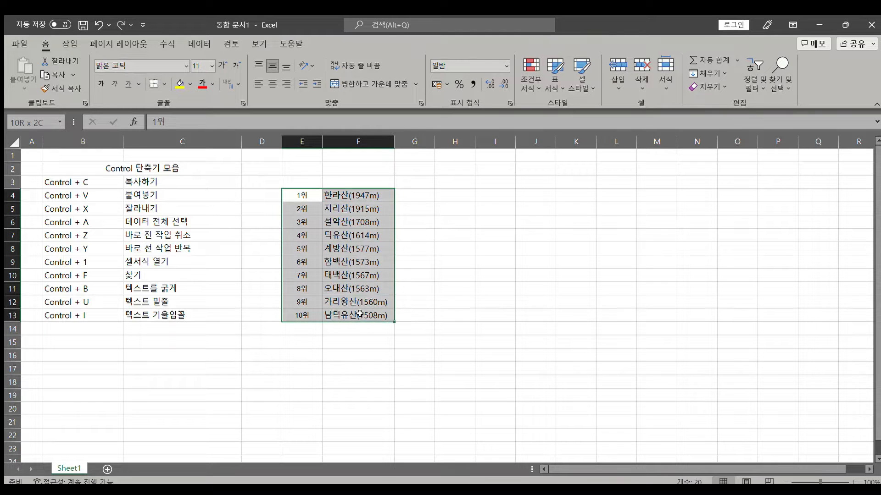
{"action": "left_click", "coordinate": [360, 314]}
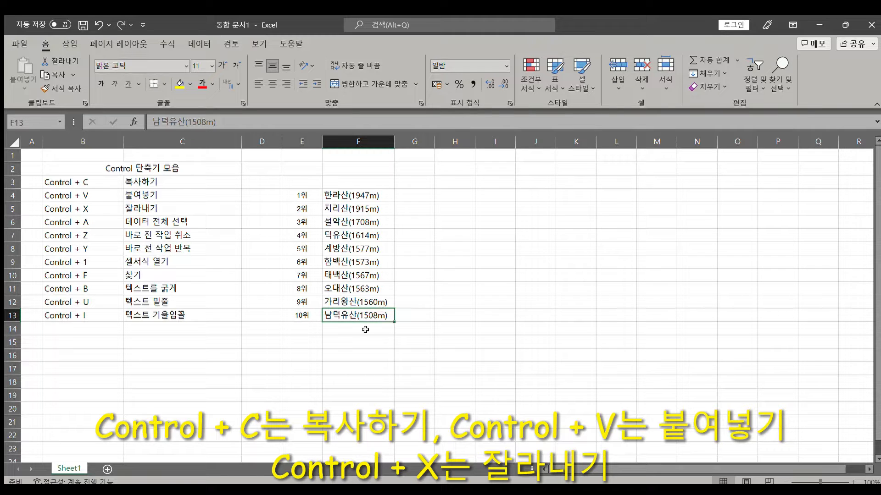
Step: Copy the 10위 entry in E13:F13 and paste it at E15
{"action": "left_click_drag", "start_coordinate": [311, 315], "coordinate": [339, 316]}
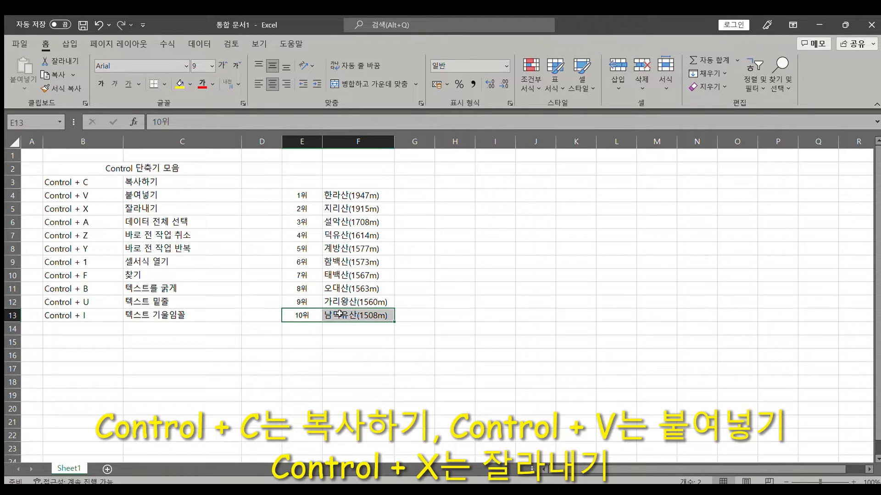
{"action": "key", "text": "ctrl+c"}
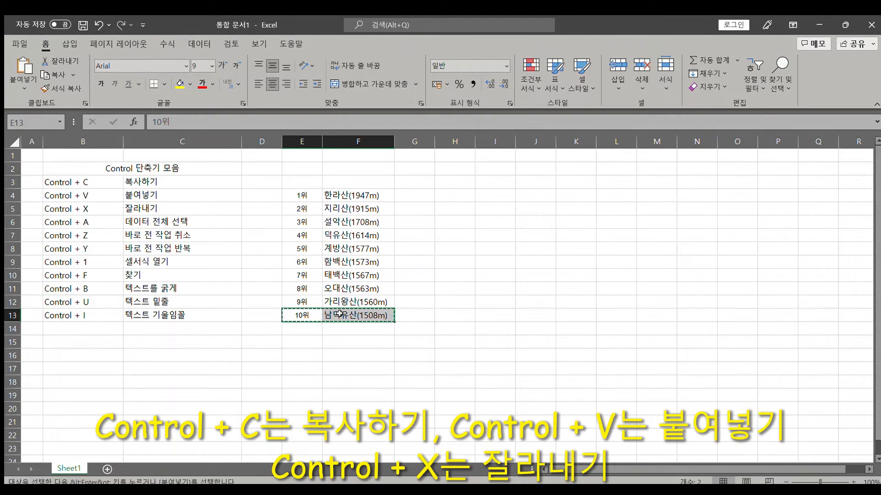
{"action": "left_click", "coordinate": [312, 344]}
{"action": "key", "text": "ctrl+v"}
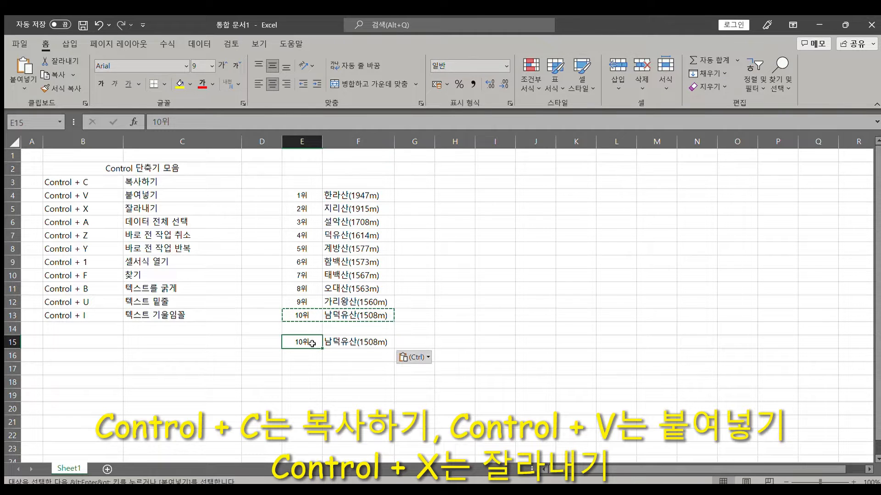
{"action": "left_click", "coordinate": [329, 338]}
{"action": "left_click", "coordinate": [317, 343]}
{"action": "left_click", "coordinate": [318, 315]}
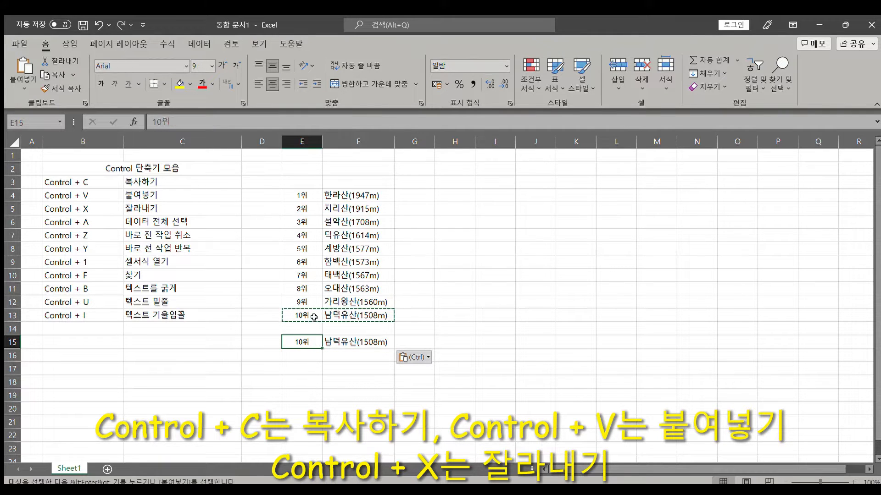
{"action": "left_click", "coordinate": [333, 313]}
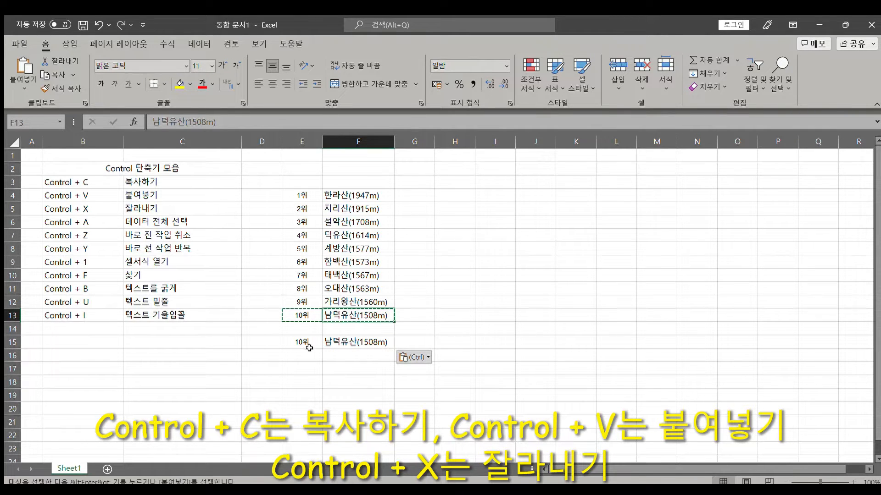
Step: Cut the duplicated entry from E15:F15 and paste it at E14
{"action": "left_click_drag", "start_coordinate": [308, 343], "coordinate": [363, 343]}
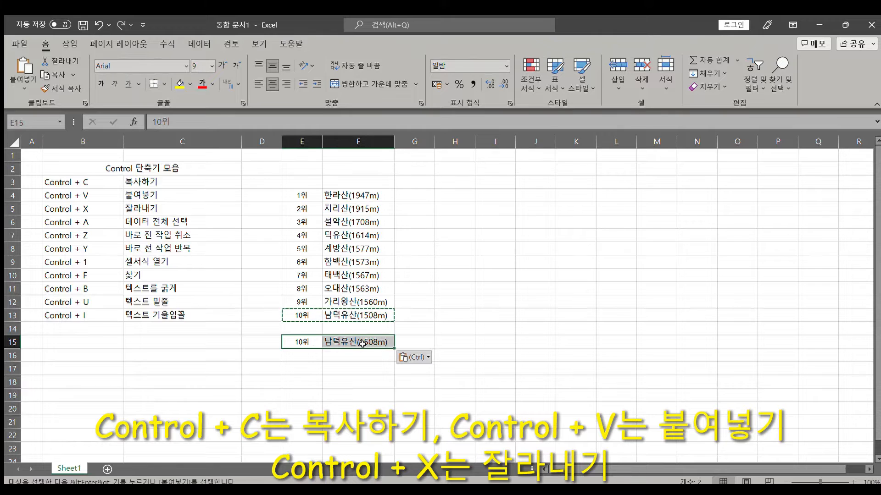
{"action": "key", "text": "ctrl+x"}
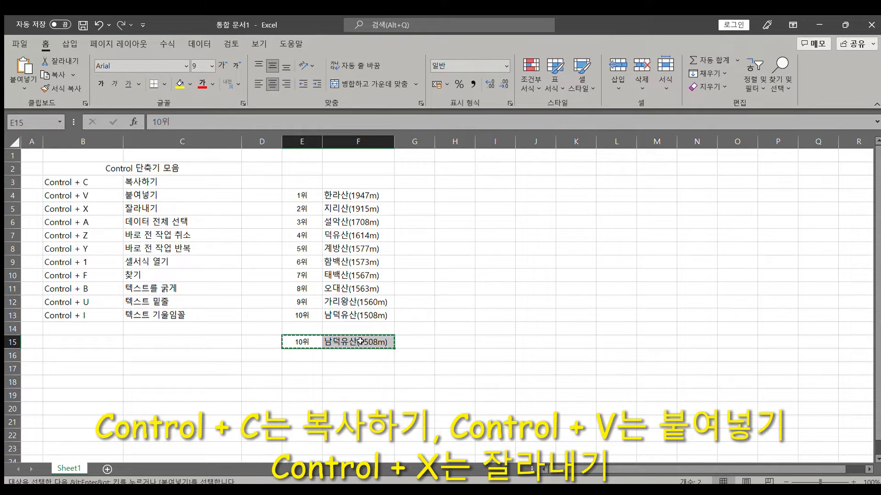
{"action": "left_click", "coordinate": [318, 326]}
{"action": "key", "text": "ctrl+v"}
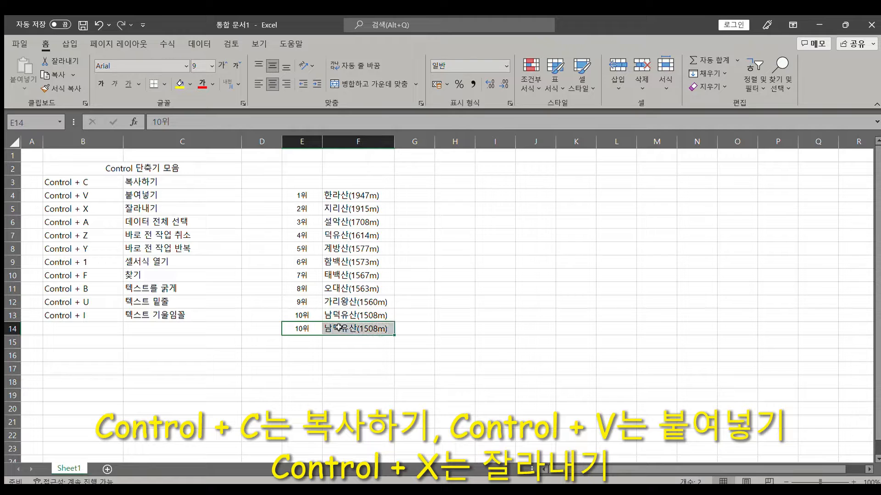
Step: Copy the entry in E14:F14 and paste it at E15
{"action": "key", "text": "ctrl+x"}
{"action": "left_click", "coordinate": [320, 342]}
{"action": "key", "text": "ctrl+v"}
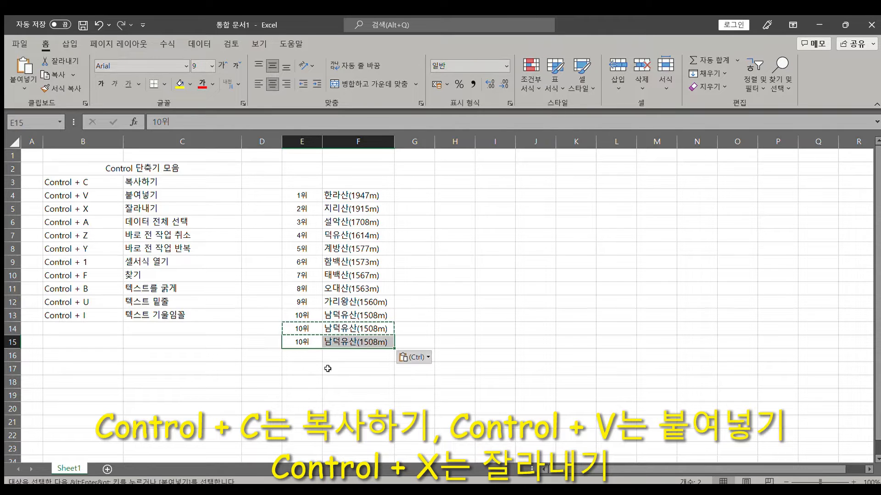
Step: Move the entry in E14:F14 down to E16:F16
{"action": "left_click", "coordinate": [326, 365]}
{"action": "left_click", "coordinate": [308, 330]}
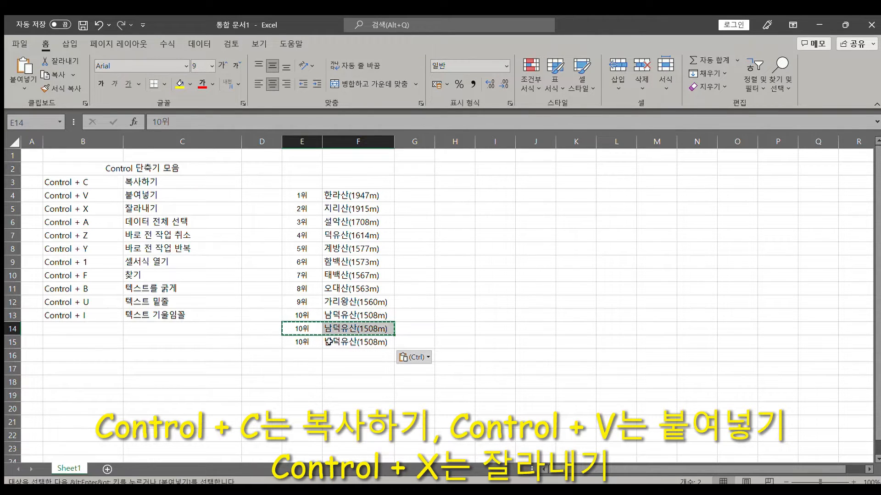
{"action": "left_click_drag", "start_coordinate": [305, 342], "coordinate": [351, 325]}
{"action": "left_click", "coordinate": [325, 367]}
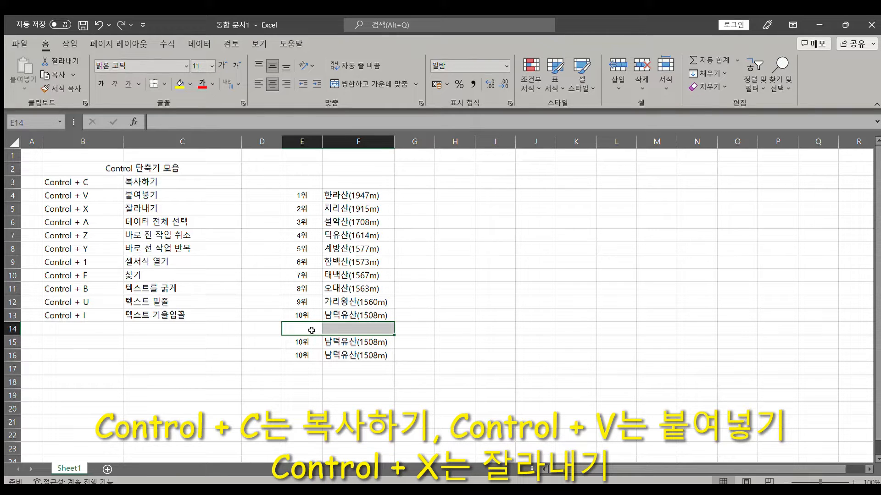
Step: Clear the contents of E14:F16 below the mountain ranking
{"action": "left_click_drag", "start_coordinate": [312, 330], "coordinate": [351, 360]}
{"action": "key", "text": "Delete"}
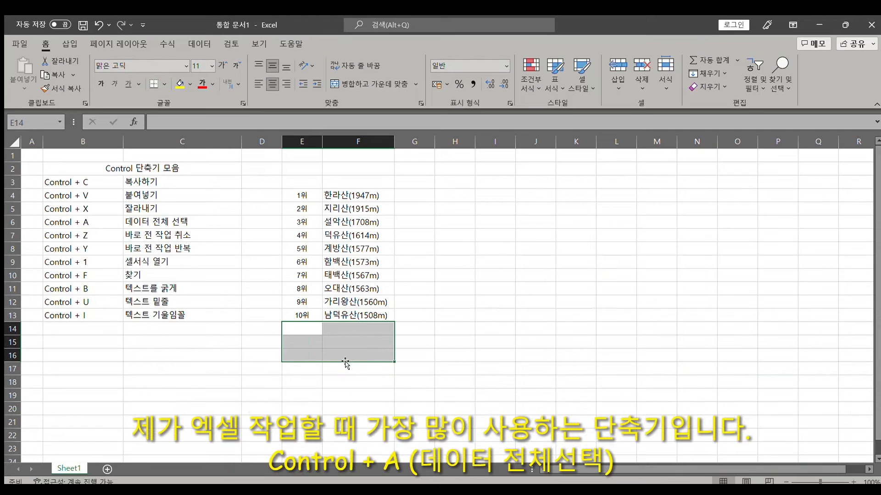
{"action": "left_click", "coordinate": [363, 315]}
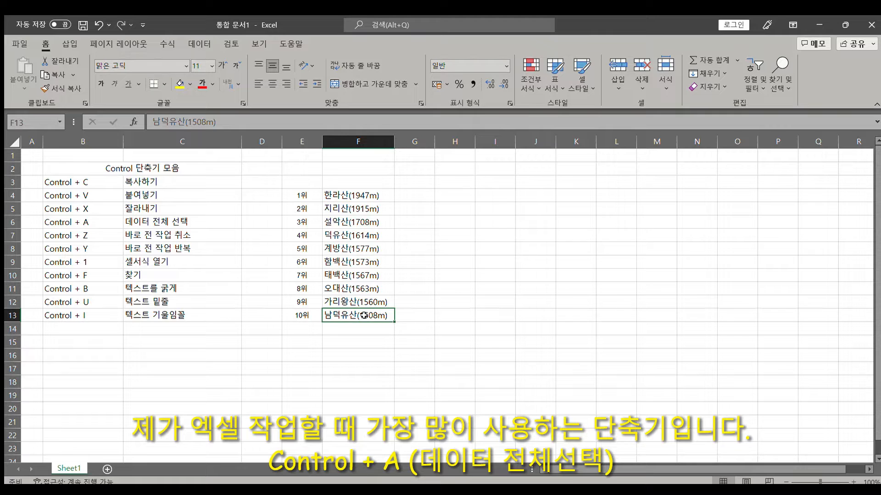
Step: Select the mountain ranking range E4:F13, and separately the mountain names in F4:F13
{"action": "left_click", "coordinate": [306, 194]}
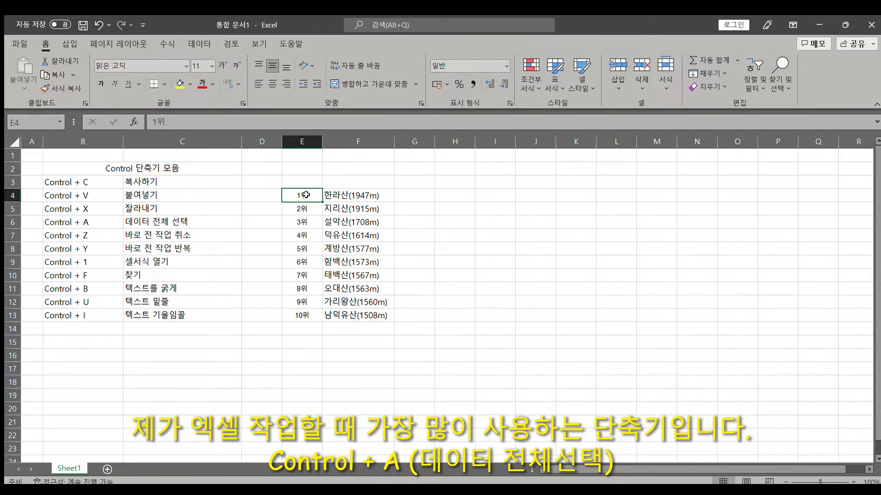
{"action": "left_click_drag", "start_coordinate": [306, 194], "coordinate": [379, 317]}
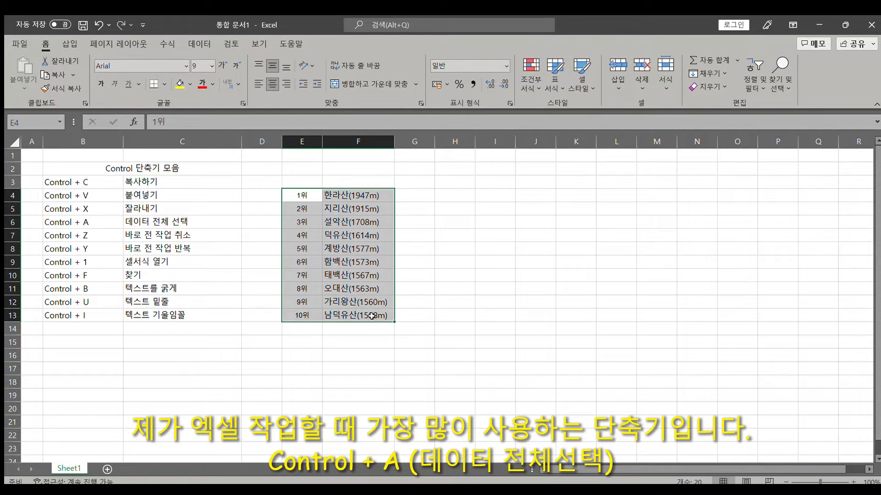
{"action": "left_click", "coordinate": [373, 315]}
{"action": "left_click_drag", "start_coordinate": [332, 199], "coordinate": [350, 313]}
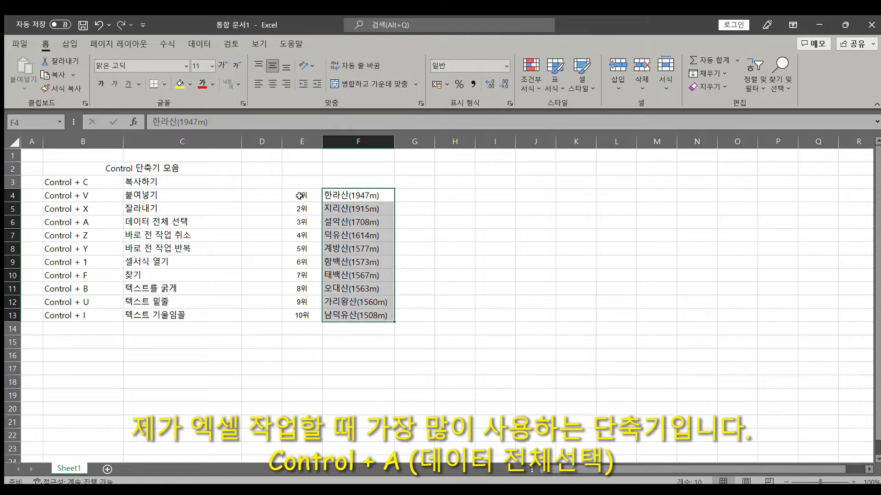
Step: Select a large block of the sheet from A1 across to column L, and clear that selection
{"action": "left_click_drag", "start_coordinate": [36, 154], "coordinate": [629, 446]}
{"action": "left_click_drag", "start_coordinate": [878, 438], "coordinate": [878, 151]}
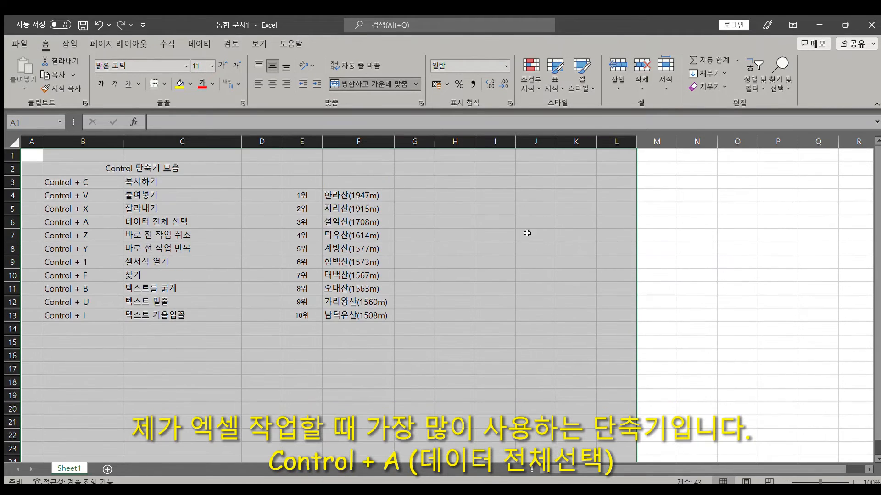
{"action": "left_click", "coordinate": [474, 248]}
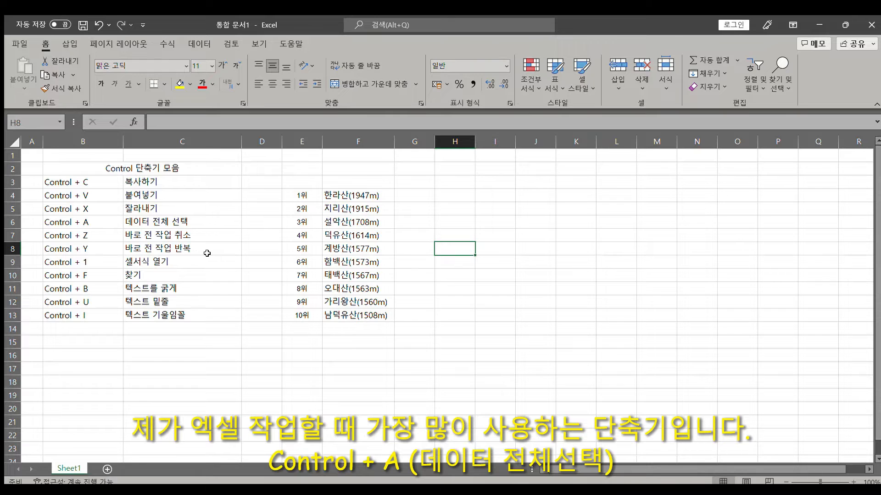
Step: Select the Control + A entry in B6:C6, and manually select the ranking range E4:F13
{"action": "left_click_drag", "start_coordinate": [111, 219], "coordinate": [125, 219]}
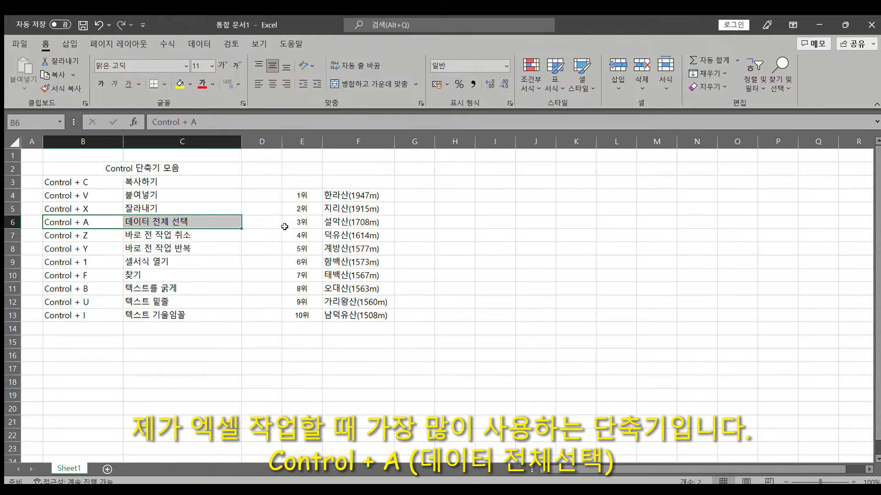
{"action": "left_click", "coordinate": [301, 217]}
{"action": "left_click_drag", "start_coordinate": [304, 195], "coordinate": [360, 312]}
{"action": "left_click", "coordinate": [360, 311]}
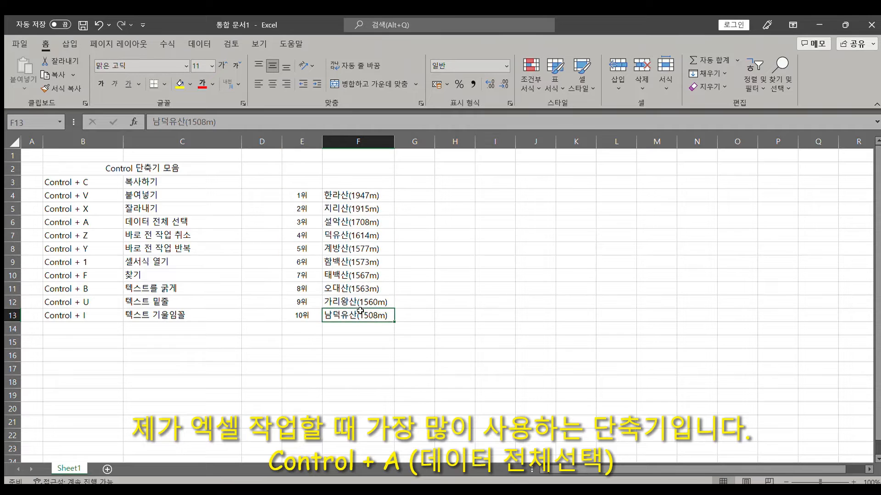
Step: Select the entire data region around E4, and likewise the whole Control 단축기 모음 table around B2
{"action": "left_click", "coordinate": [301, 195]}
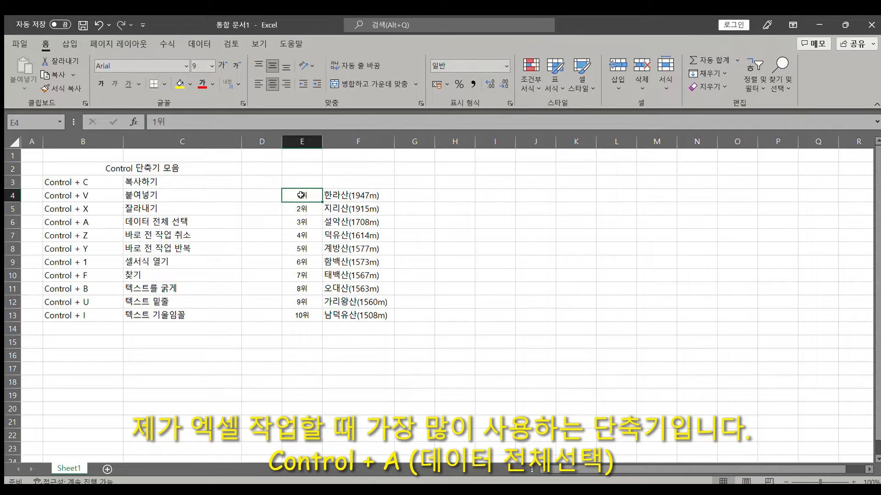
{"action": "key", "text": "ctrl+a"}
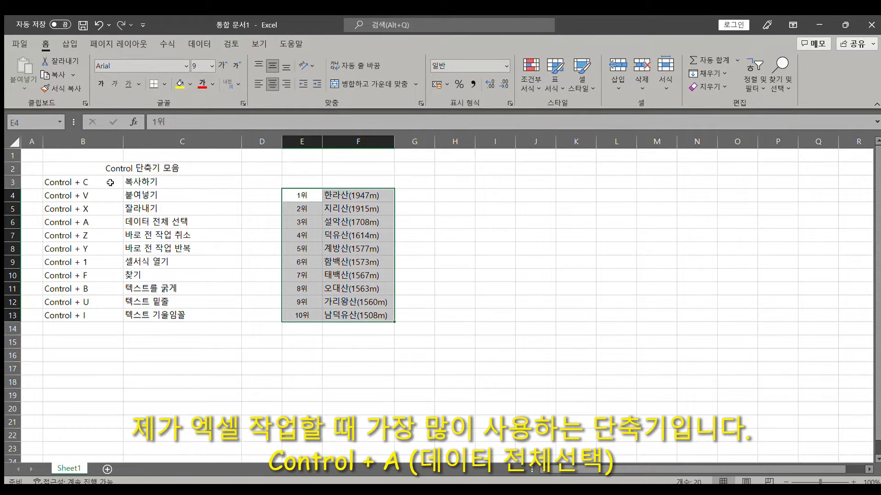
{"action": "left_click", "coordinate": [105, 166]}
{"action": "key", "text": "ctrl+a"}
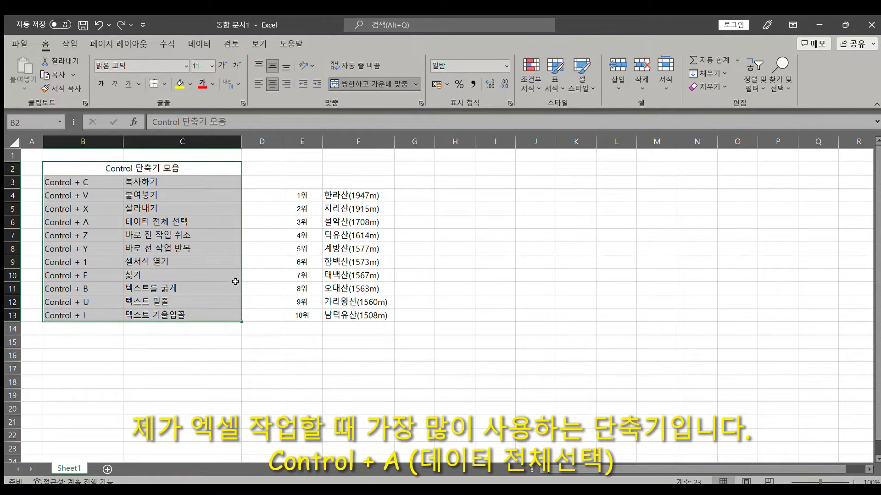
{"action": "left_click", "coordinate": [297, 291]}
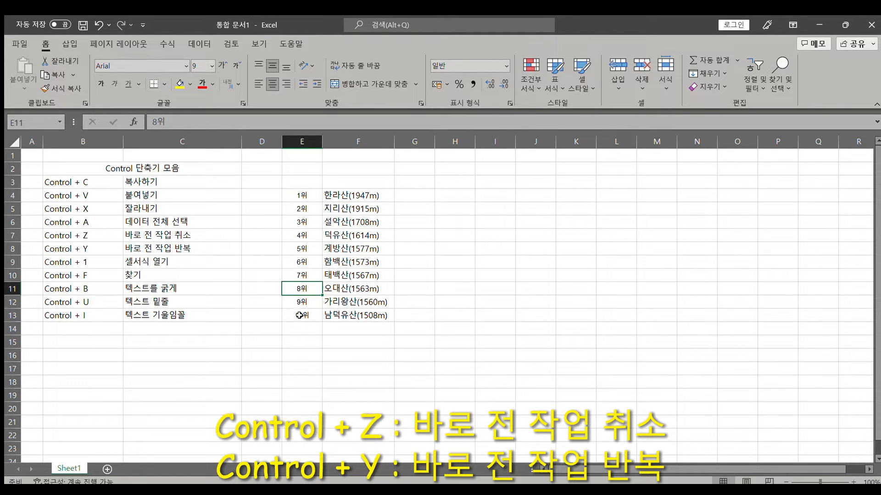
Step: Duplicate the last ranking row E13:F13 into E15:F15
{"action": "left_click_drag", "start_coordinate": [298, 315], "coordinate": [328, 315]}
{"action": "key", "text": "ctrl+c"}
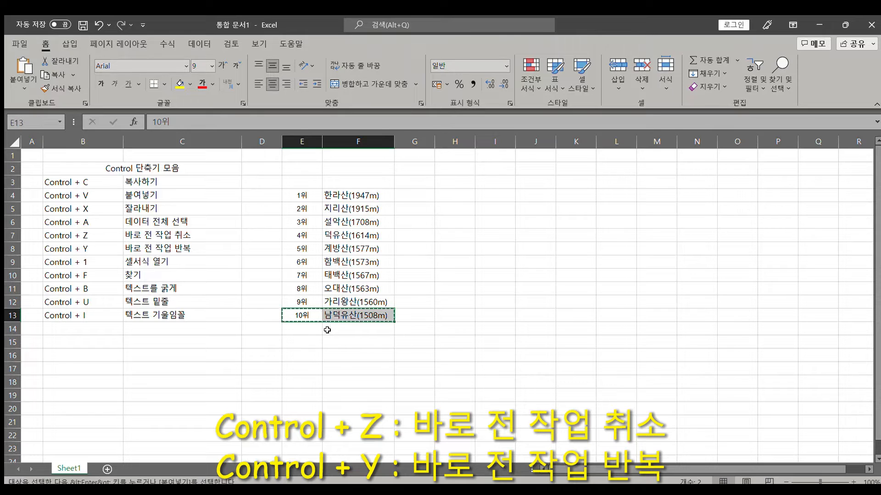
{"action": "left_click", "coordinate": [317, 338]}
{"action": "key", "text": "ctrl+v"}
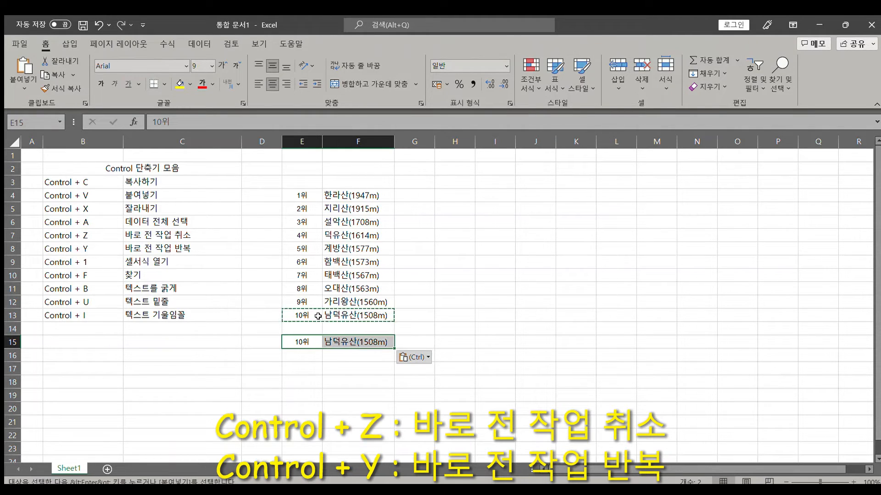
Step: Undo the paste in E15:F15, redo it, and undo it once more
{"action": "left_click_drag", "start_coordinate": [317, 316], "coordinate": [341, 315]}
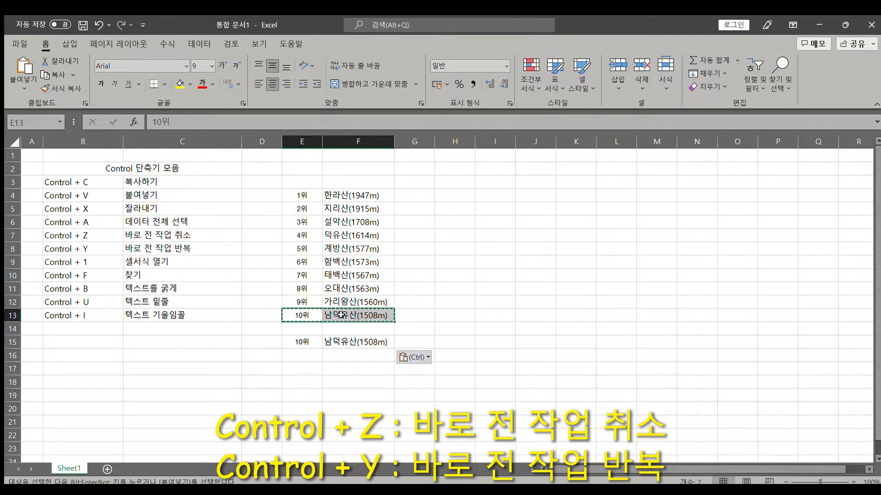
{"action": "left_click_drag", "start_coordinate": [296, 342], "coordinate": [363, 341]}
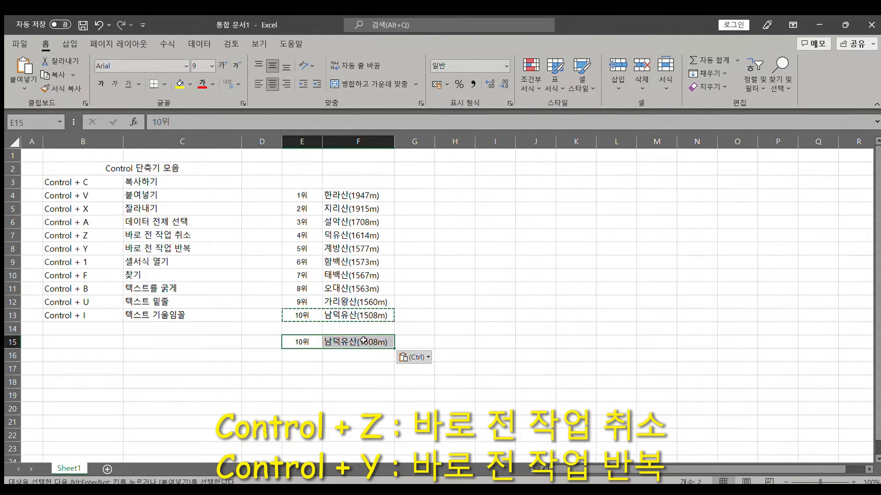
{"action": "key", "text": "ctrl+z"}
{"action": "key", "text": "ctrl+y"}
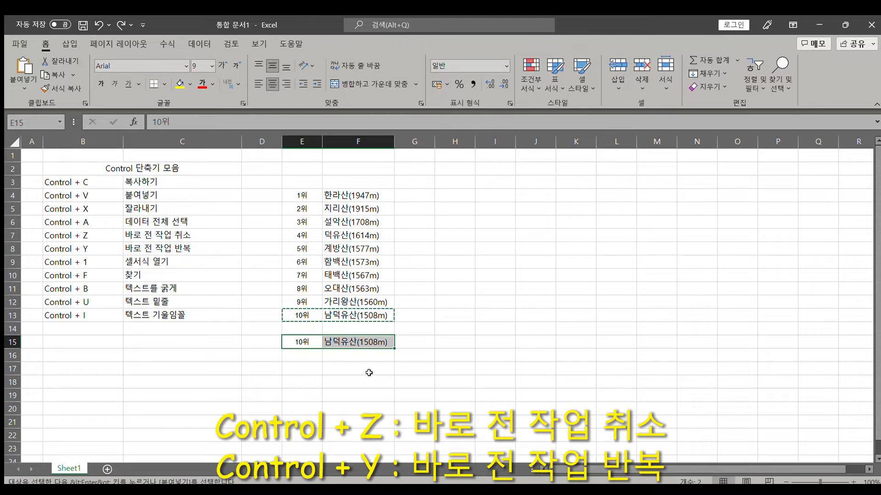
{"action": "key", "text": "ctrl+z"}
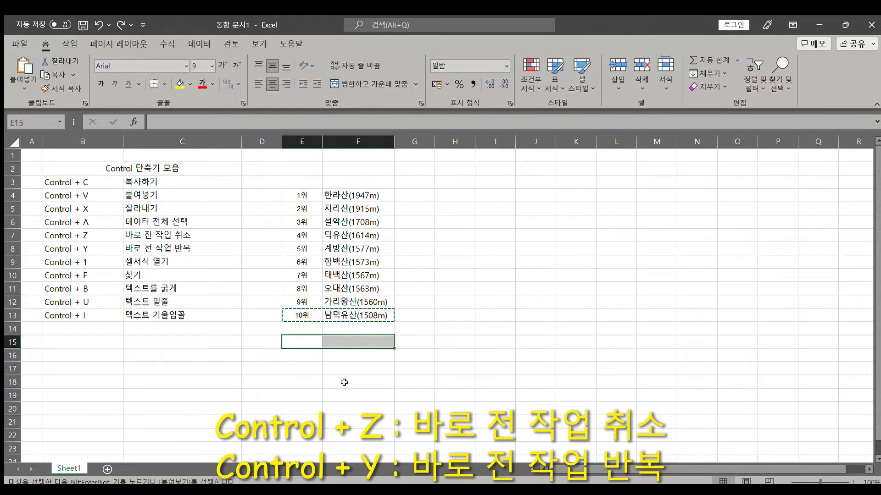
{"action": "left_click", "coordinate": [344, 381]}
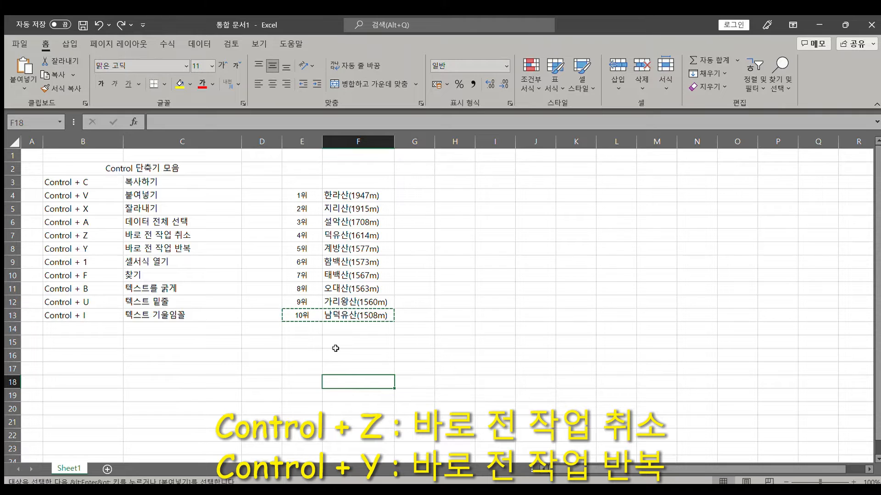
Step: Copy E13:F13 again and paste it into E15:F15
{"action": "left_click_drag", "start_coordinate": [309, 311], "coordinate": [349, 315]}
{"action": "key", "text": "ctrl+c"}
{"action": "left_click", "coordinate": [298, 339]}
{"action": "key", "text": "ctrl+v"}
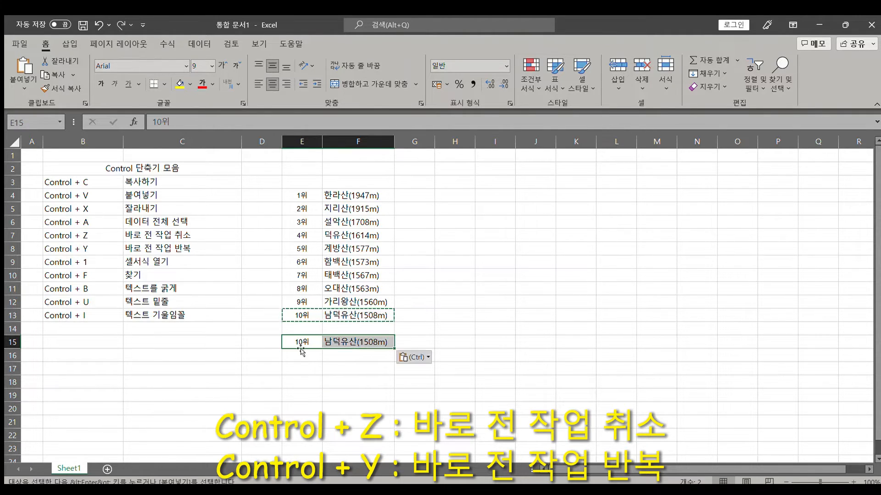
Step: Repeat the last paste of the 10위 row into E16:F16
{"action": "left_click", "coordinate": [304, 356]}
{"action": "key", "text": "ctrl+y"}
{"action": "left_click", "coordinate": [313, 370]}
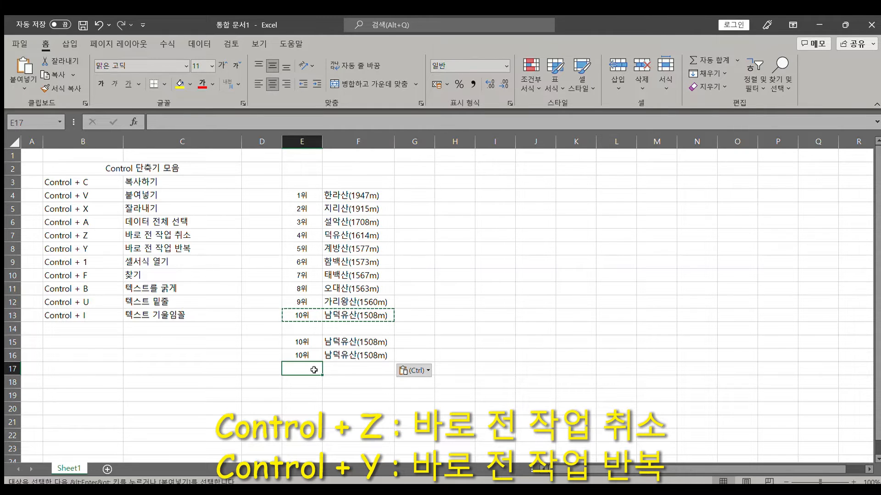
Step: Undo the pastes in rows 16 and 15 and clear the copy marquee around E13:F13
{"action": "key", "text": "ctrl+z"}
{"action": "key", "text": "ctrl+z"}
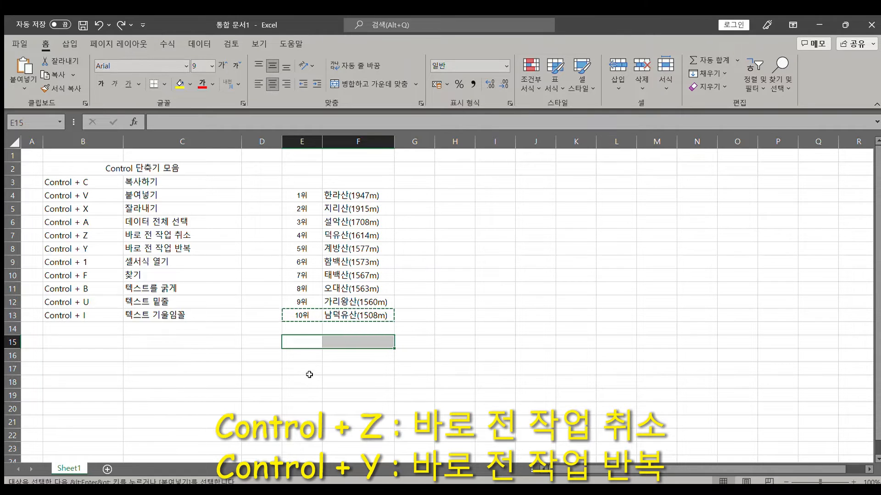
{"action": "left_click", "coordinate": [310, 372]}
{"action": "key", "text": "Escape"}
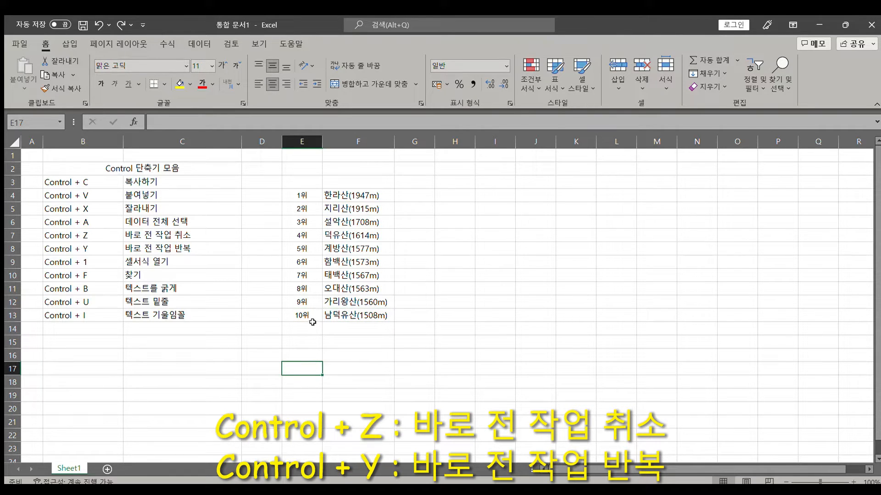
Step: Copy the last ranking row E13:F13 and paste it into both E15:F15 and E16:F16
{"action": "left_click_drag", "start_coordinate": [312, 320], "coordinate": [336, 315]}
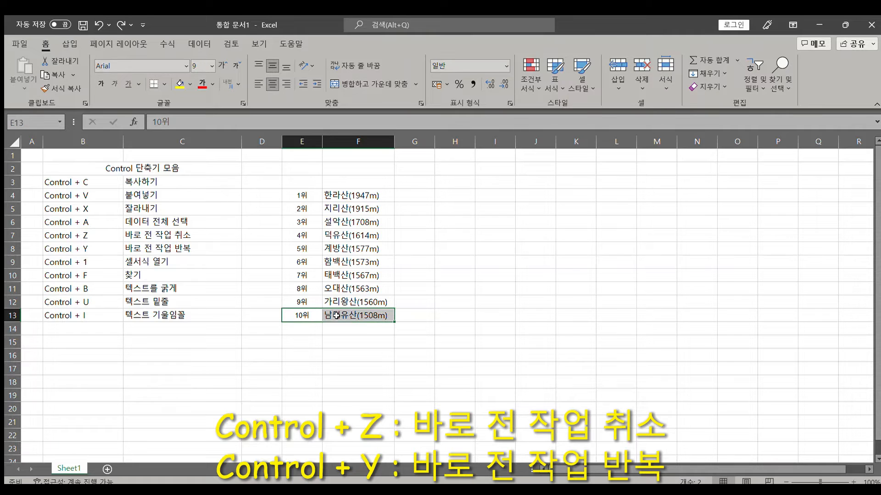
{"action": "key", "text": "ctrl+c"}
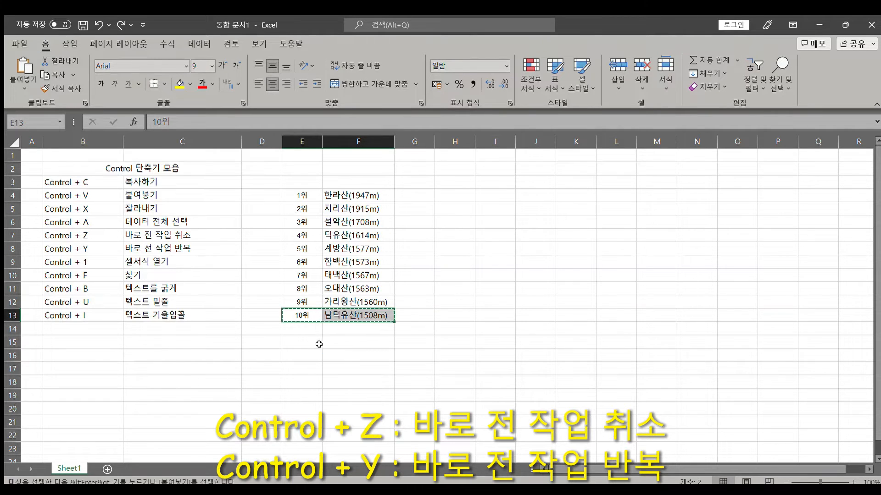
{"action": "left_click", "coordinate": [298, 341]}
{"action": "key", "text": "ctrl+v"}
{"action": "left_click", "coordinate": [310, 356]}
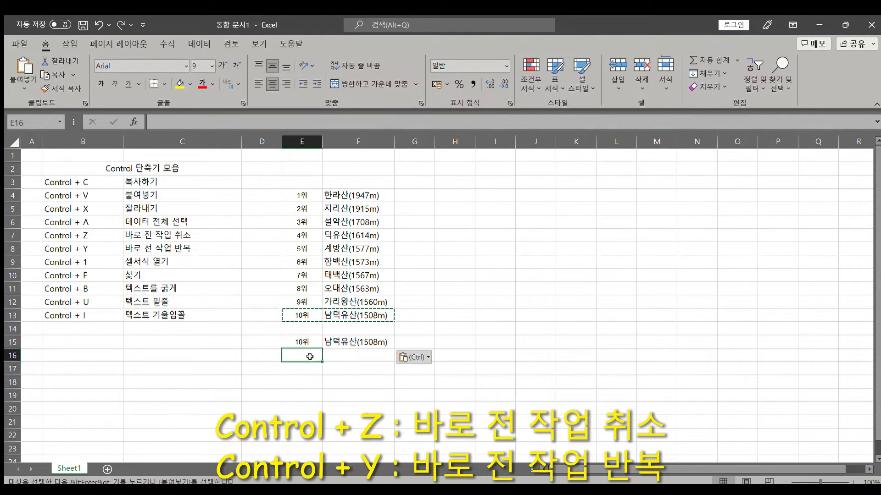
{"action": "key", "text": "ctrl+v"}
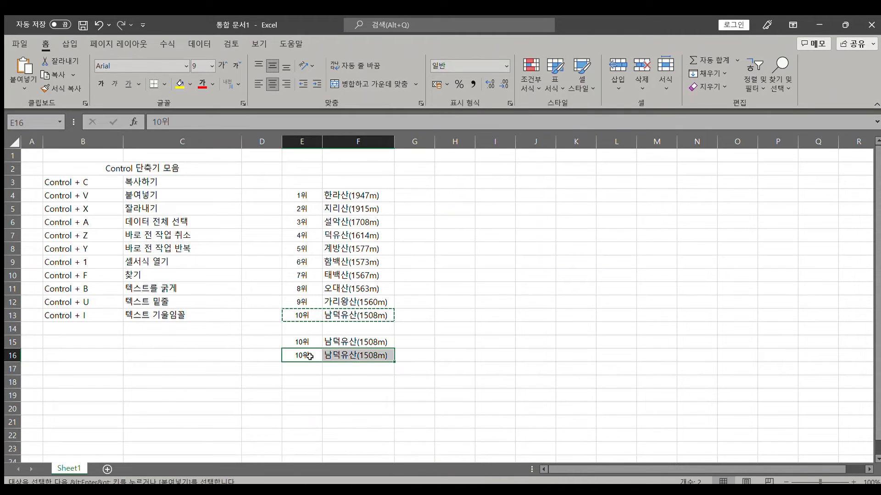
{"action": "key", "text": "Down"}
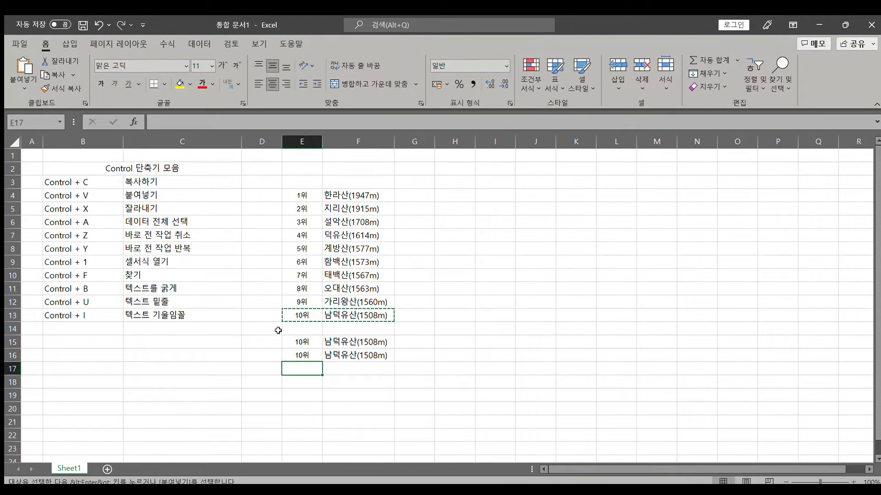
Step: Delete the pasted copies in rows 15 and 16 below the ranking list
{"action": "left_click_drag", "start_coordinate": [281, 329], "coordinate": [373, 391]}
{"action": "key", "text": "Delete"}
{"action": "left_click", "coordinate": [373, 390]}
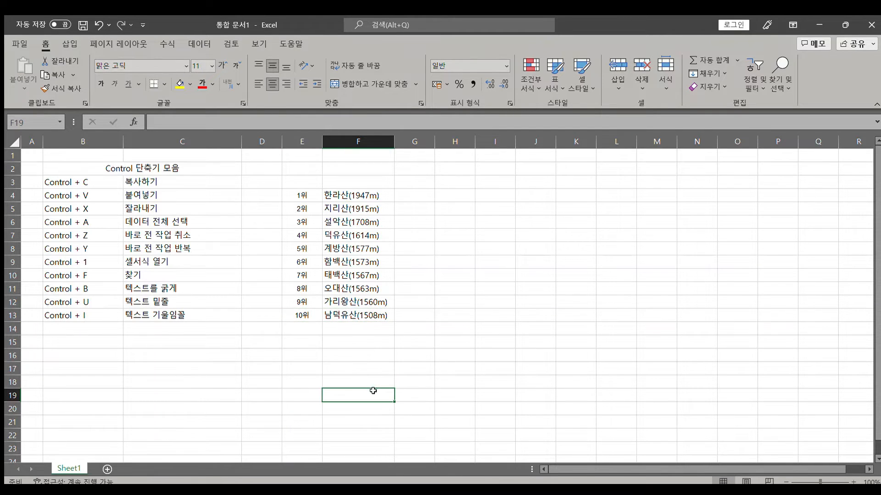
Step: Copy E13:F13 and paste it once into E15:F15
{"action": "left_click_drag", "start_coordinate": [308, 315], "coordinate": [360, 314]}
{"action": "key", "text": "ctrl+c"}
{"action": "left_click", "coordinate": [303, 342]}
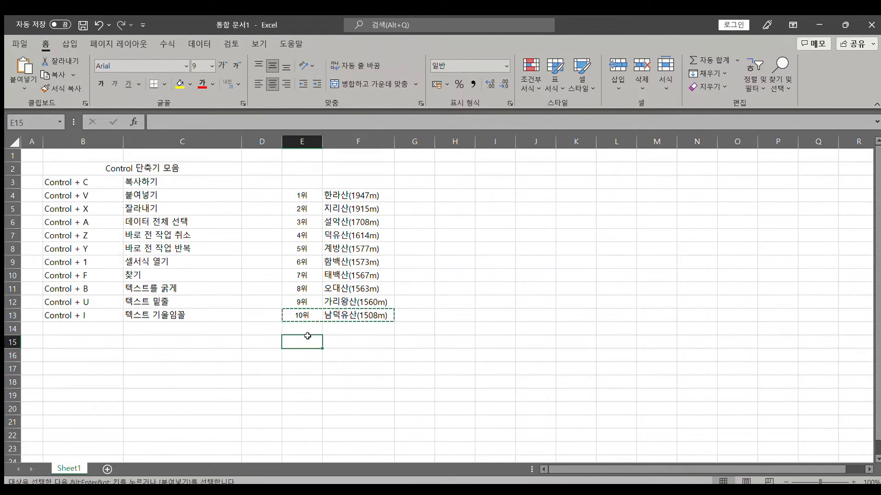
{"action": "key", "text": "ctrl+v"}
{"action": "left_click", "coordinate": [336, 363]}
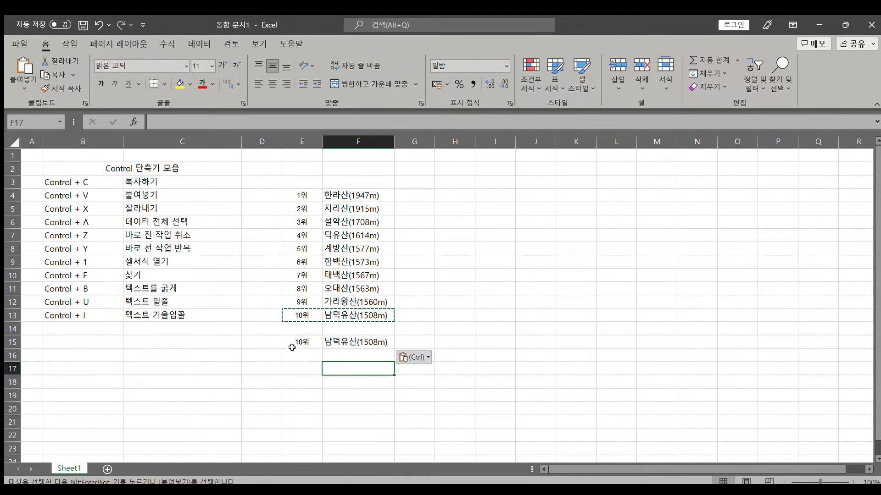
Step: Undo the single paste in E15:F15 and redo it
{"action": "key", "text": "ctrl+z"}
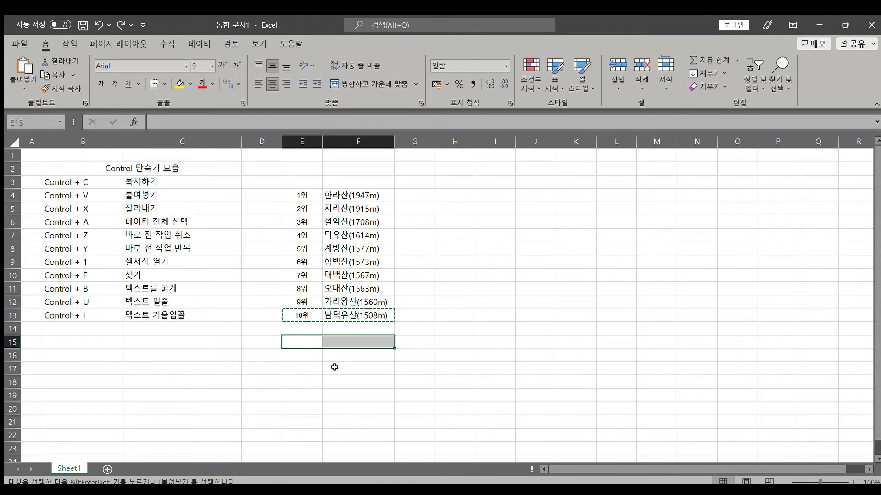
{"action": "key", "text": "ctrl+y"}
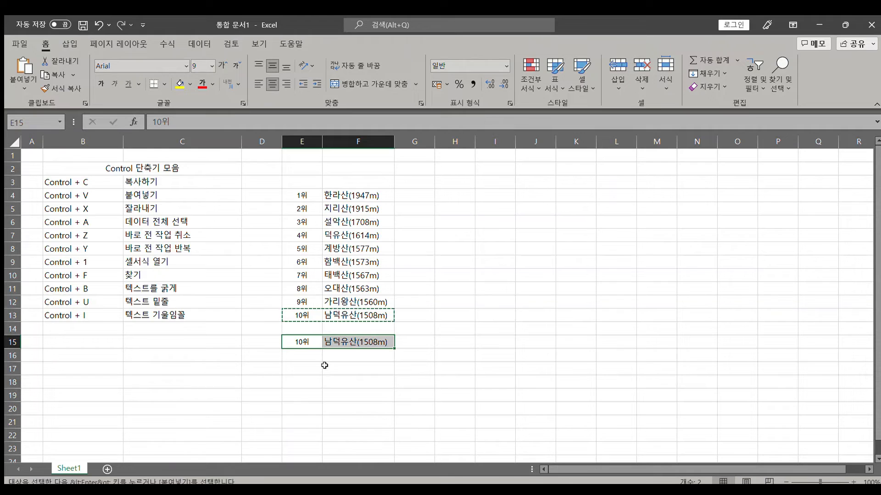
{"action": "left_click", "coordinate": [325, 366]}
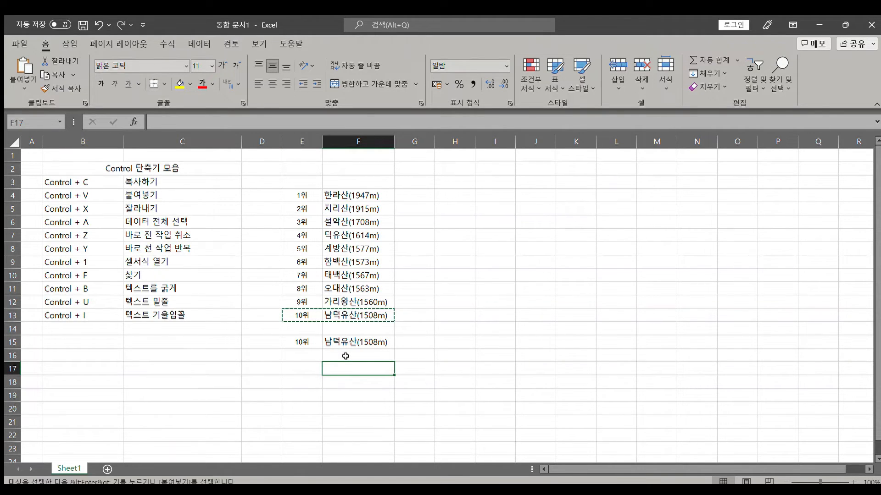
{"action": "key", "text": "ctrl+z"}
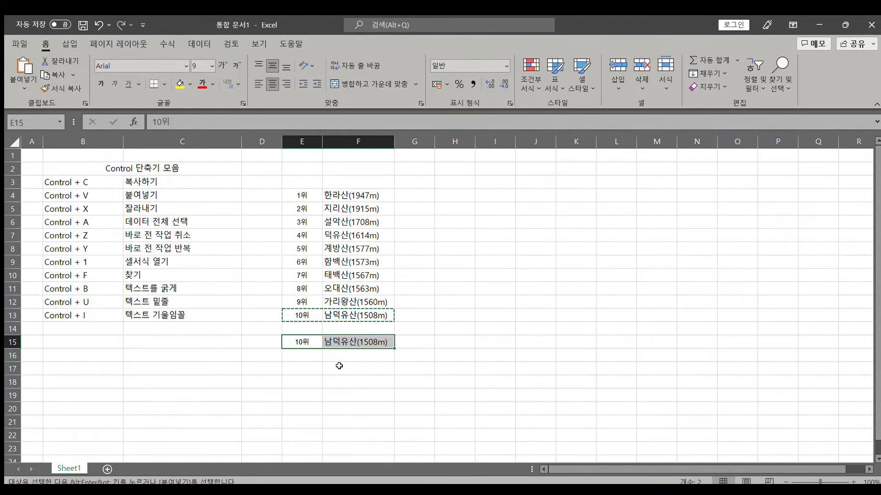
Step: Clear the contents of D14:F17 and open the cell format settings for F17
{"action": "left_click_drag", "start_coordinate": [262, 329], "coordinate": [378, 370]}
{"action": "key", "text": "Delete"}
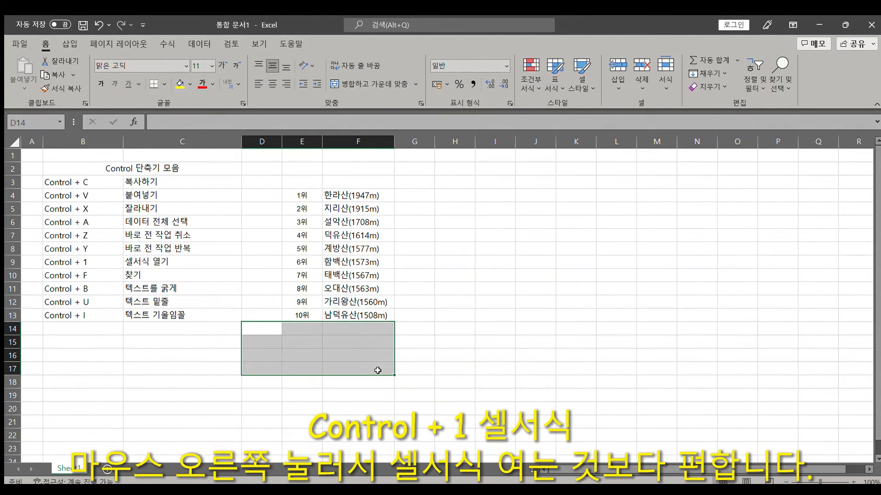
{"action": "left_click", "coordinate": [377, 371]}
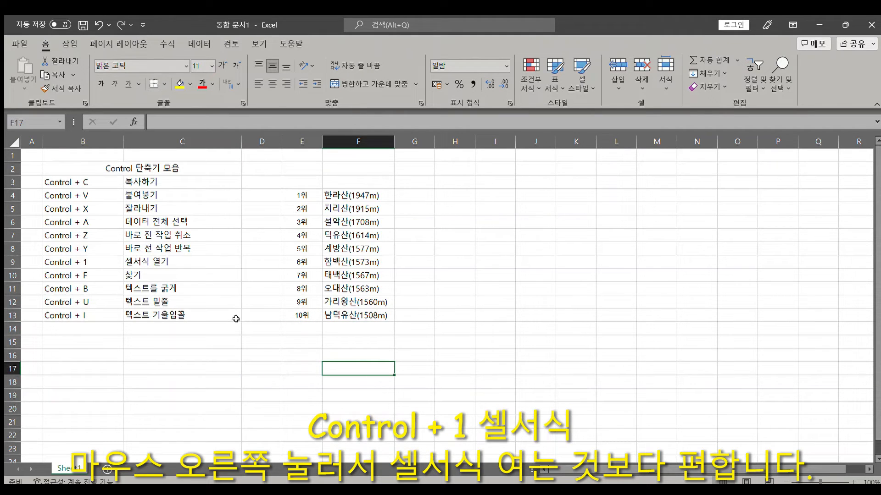
{"action": "key", "text": "ctrl+1"}
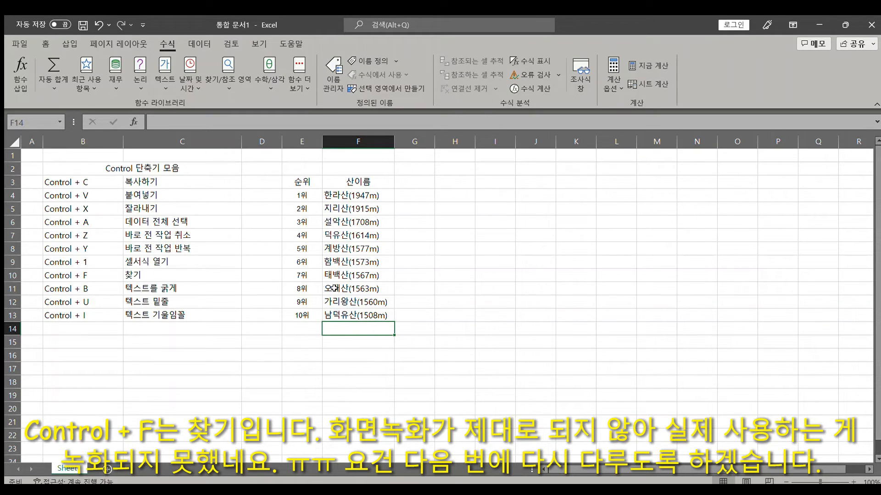
Step: Use Find to locate the 설악산 entry in the mountain name column, and close the search
{"action": "key", "text": "ctrl+f"}
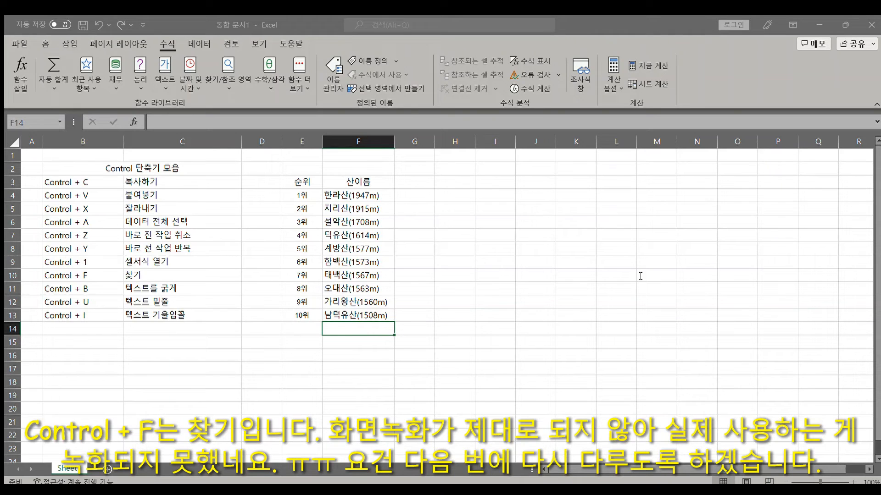
{"action": "key", "text": "Return"}
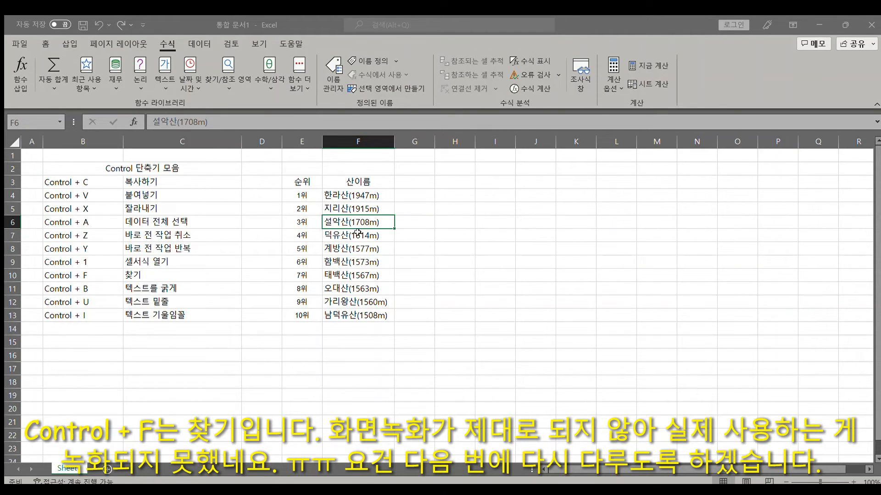
{"action": "key", "text": "Escape"}
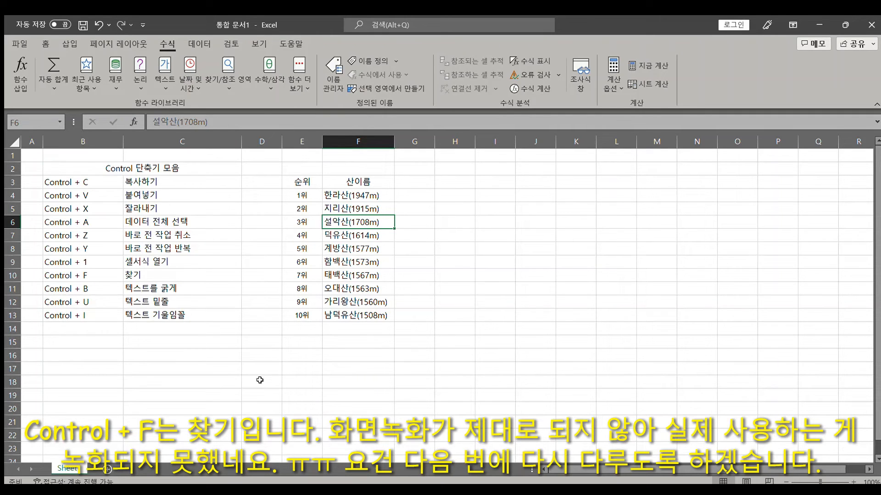
Step: Run the same Find search again starting from the empty cell E18, and close it
{"action": "left_click", "coordinate": [306, 384]}
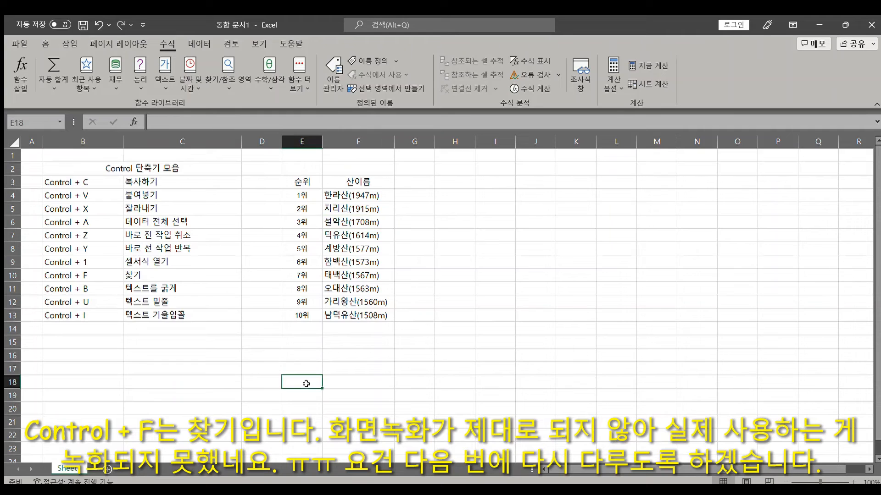
{"action": "key", "text": "ctrl+f"}
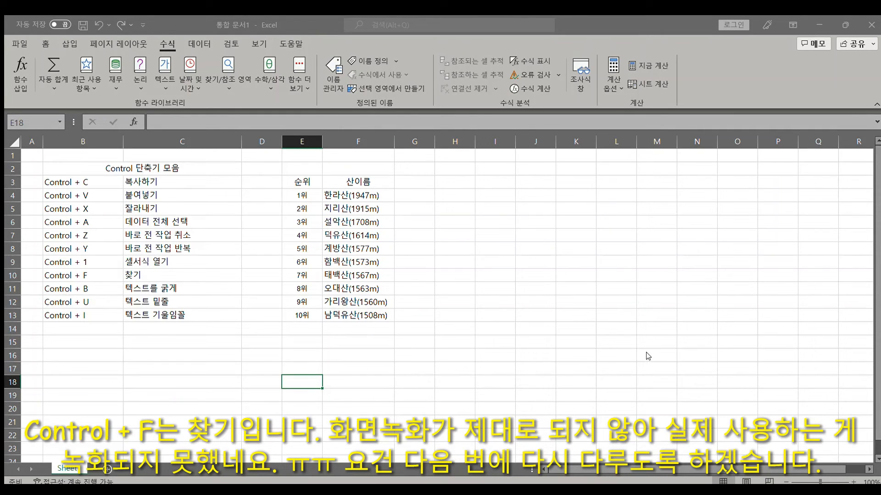
{"action": "key", "text": "Return"}
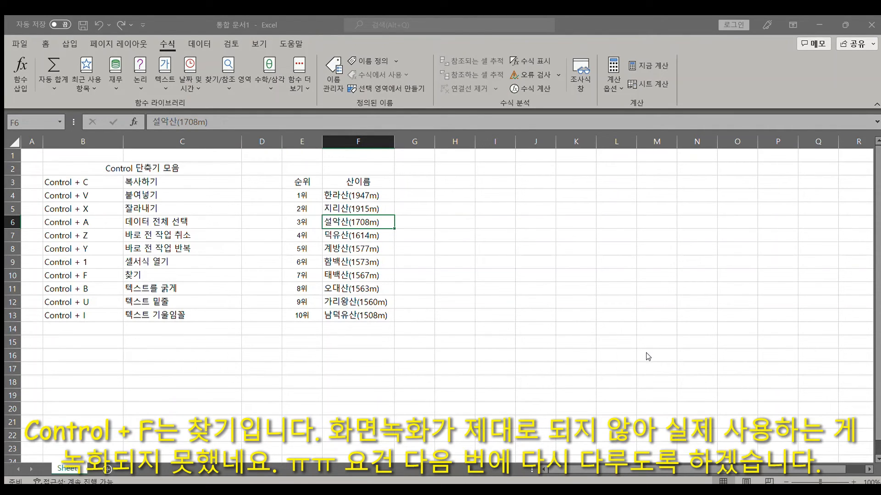
{"action": "left_click", "coordinate": [688, 342]}
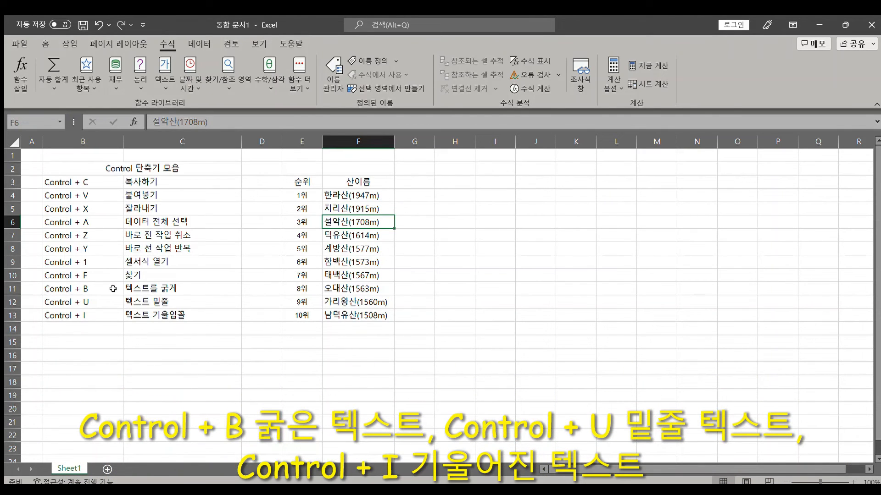
{"action": "left_click_drag", "start_coordinate": [113, 289], "coordinate": [198, 310]}
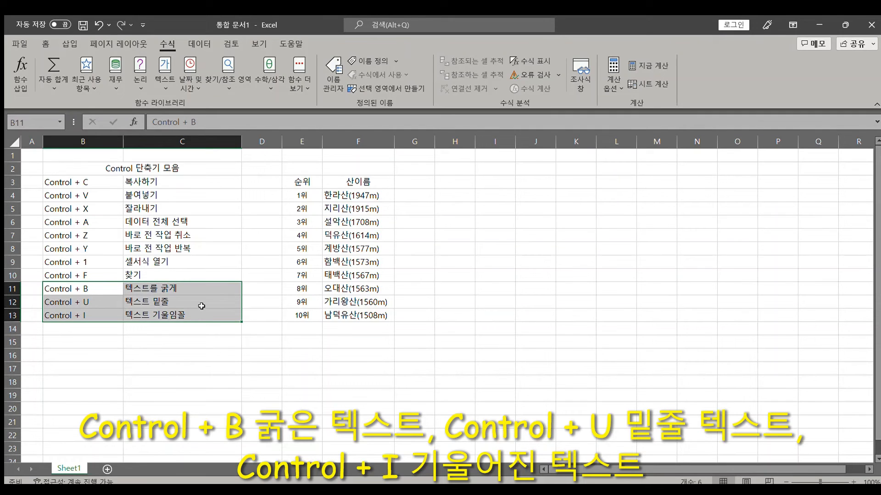
{"action": "left_click", "coordinate": [325, 331]}
Step: Format the header cells E3:F3 (순위, 산이름) as bold, underlined and italic
{"action": "left_click_drag", "start_coordinate": [303, 184], "coordinate": [375, 180]}
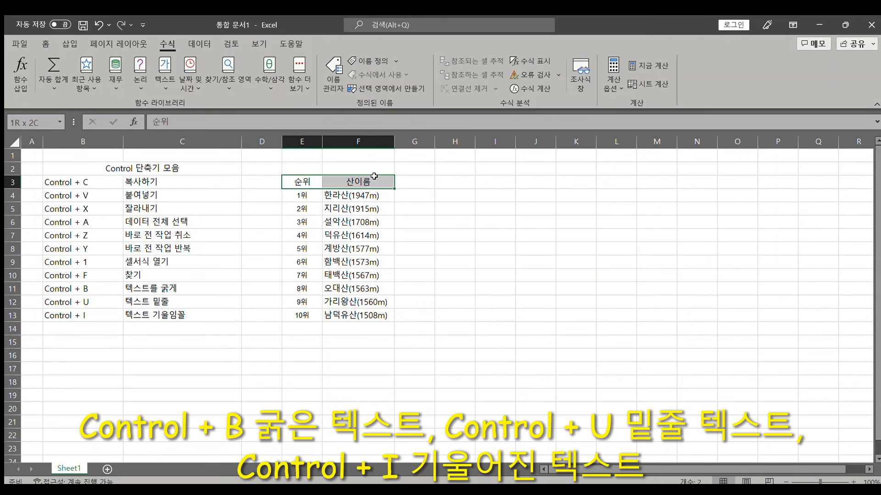
{"action": "key", "text": "ctrl+b"}
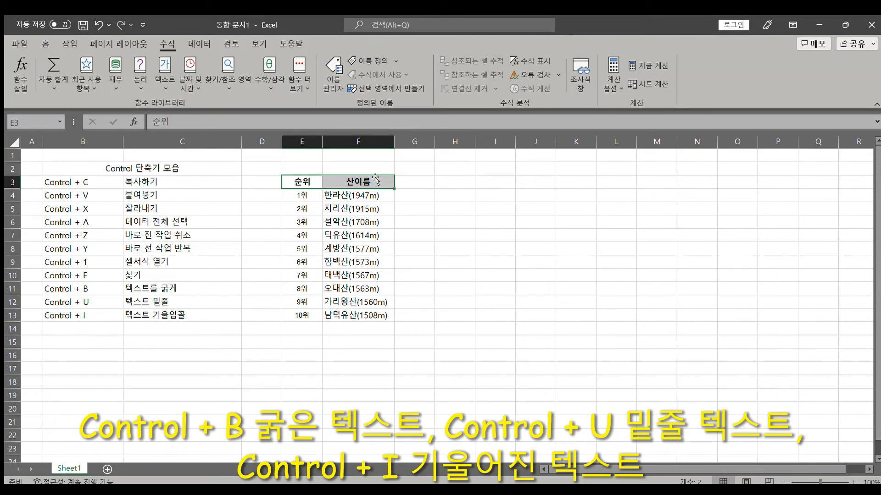
{"action": "left_click", "coordinate": [363, 219]}
{"action": "left_click_drag", "start_coordinate": [306, 182], "coordinate": [366, 182]}
{"action": "key", "text": "ctrl+u"}
{"action": "key", "text": "ctrl+i"}
{"action": "left_click", "coordinate": [346, 218]}
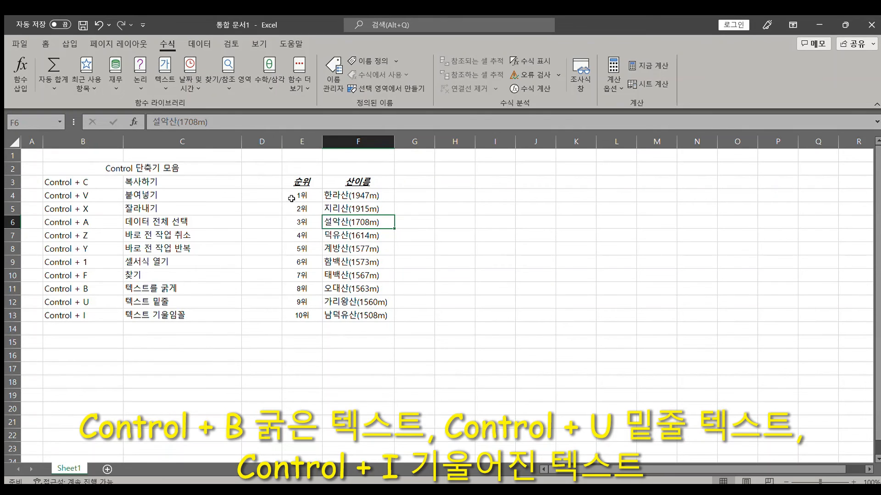
Step: Remove the bold, italic and underline formatting from the header cells E3:F3
{"action": "left_click_drag", "start_coordinate": [301, 183], "coordinate": [336, 183]}
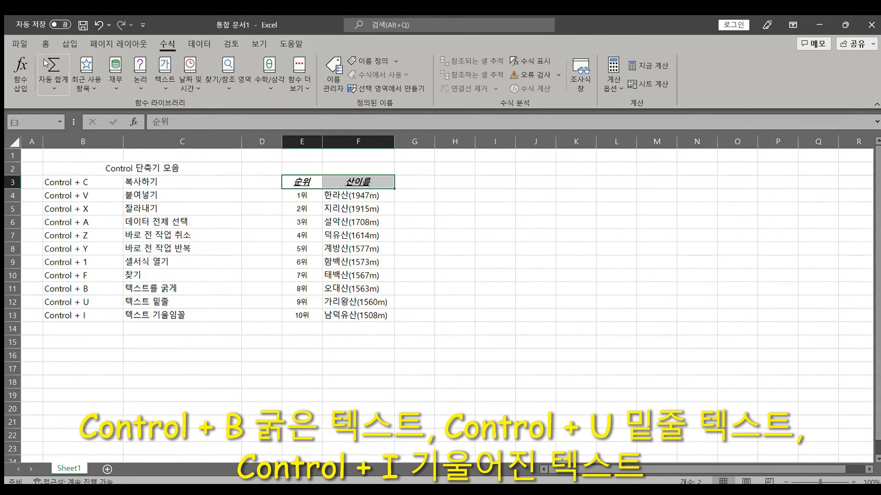
{"action": "left_click", "coordinate": [46, 44]}
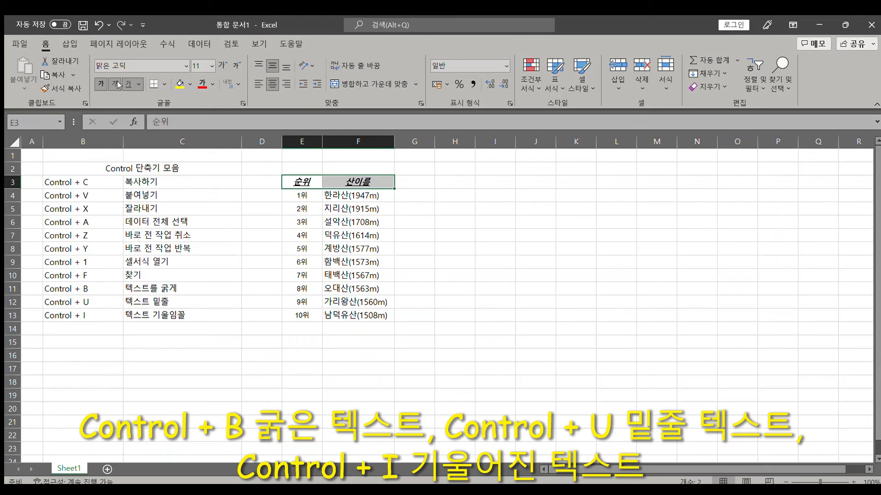
{"action": "left_click", "coordinate": [100, 85]}
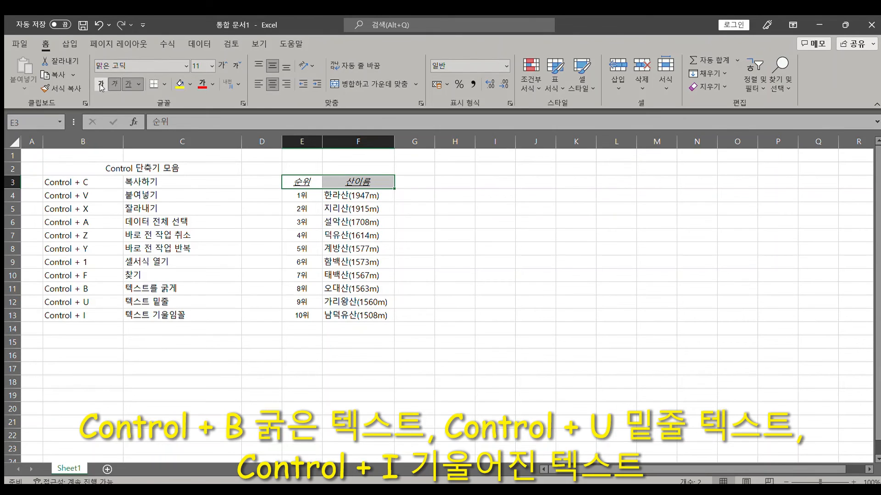
{"action": "left_click", "coordinate": [115, 85]}
{"action": "left_click", "coordinate": [127, 84]}
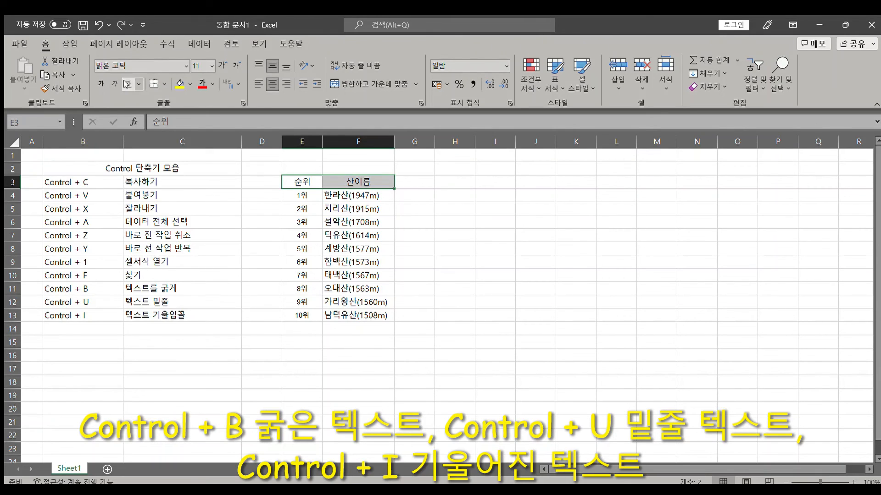